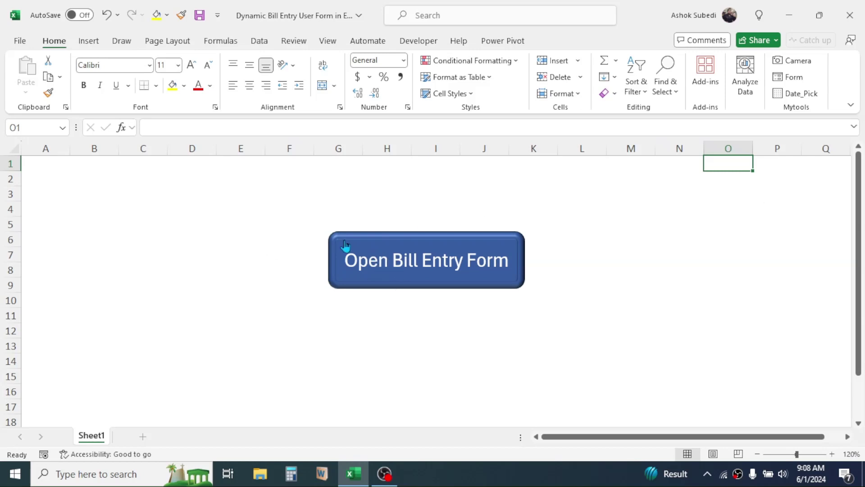
Step: Open the Sales Bill Entry Form and reposition it slightly up and to the left
click(415, 266)
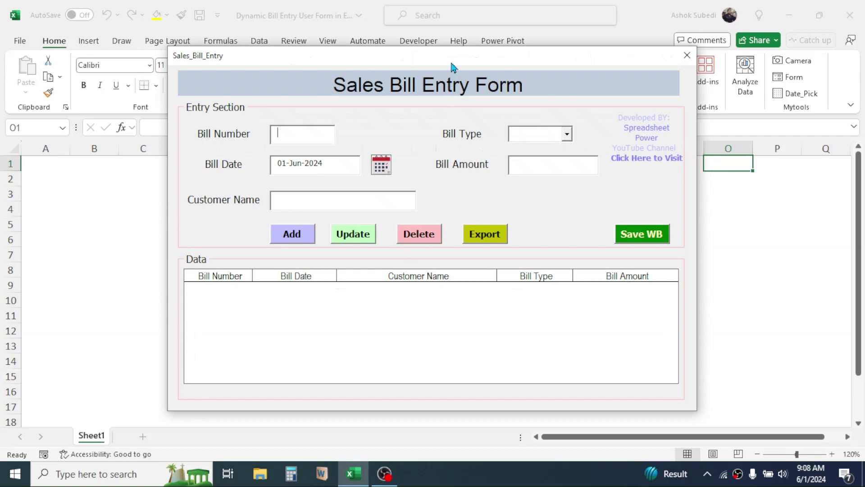
mouse_move(451, 63)
mouse_down()
mouse_move(429, 68)
mouse_move(477, 70)
mouse_move(454, 51)
mouse_up()
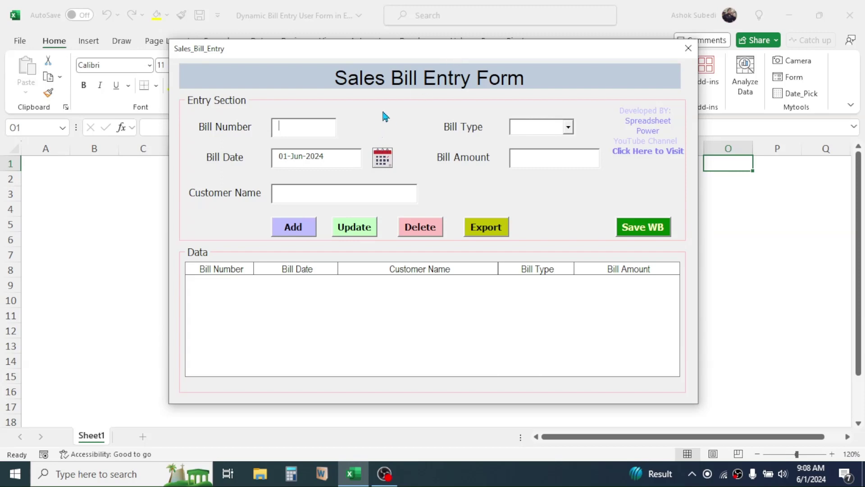
drag(443, 50, 426, 47)
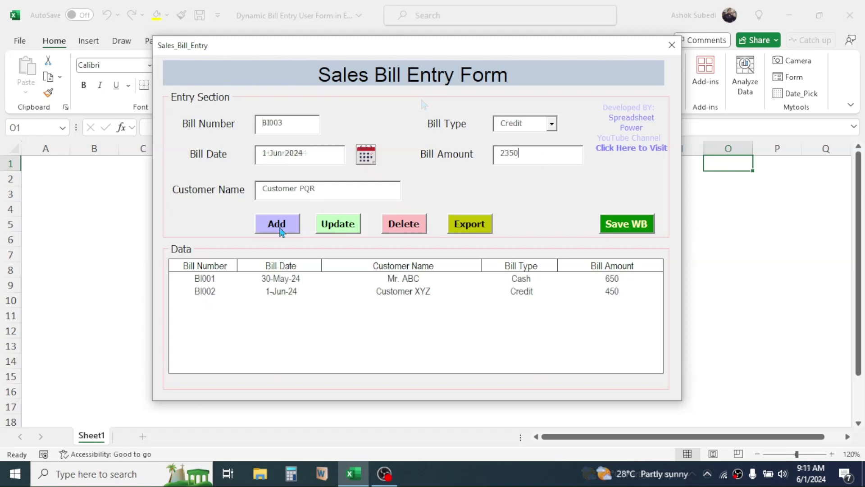
Step: Add BI003, then enter and add BI004 for Customer BCR, Cash, 1120
click(277, 224)
click(292, 122)
text(BI004)
key(Tab)
key(Tab)
text(Customer BCR)
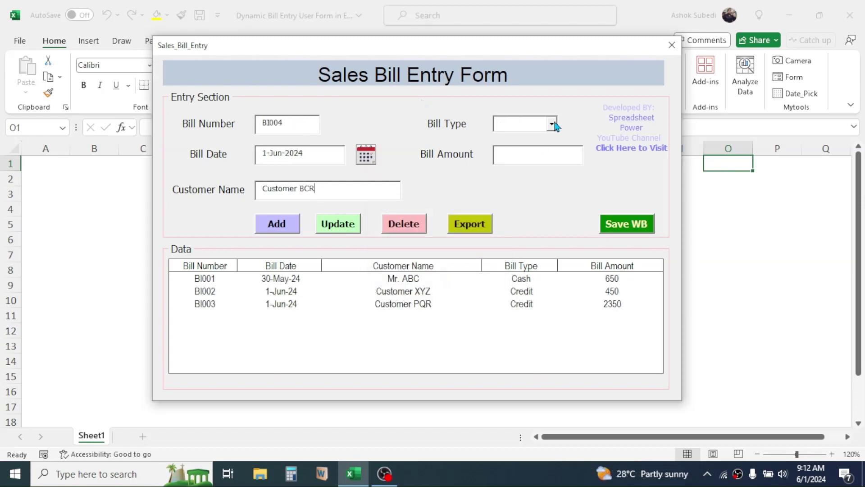
click(551, 124)
click(536, 154)
text(1120)
click(277, 224)
Step: Enter and add bill BI005 for Mr. Y with amount 230
click(276, 120)
text(BI005)
click(551, 123)
text(Mr)
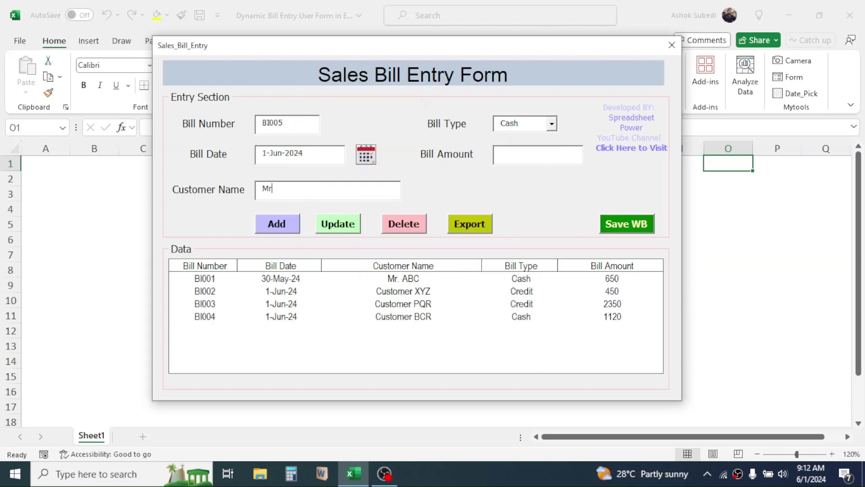
text(. Y)
click(537, 154)
text(230)
click(277, 224)
Step: Begin bill BI006 as a Credit bill and start typing the customer name
text(BI006)
click(552, 124)
click(519, 143)
text(Custo)
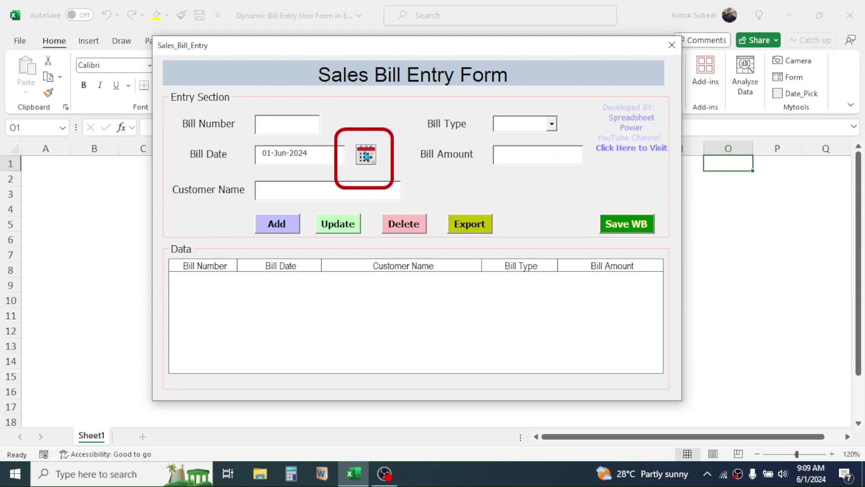
click(367, 156)
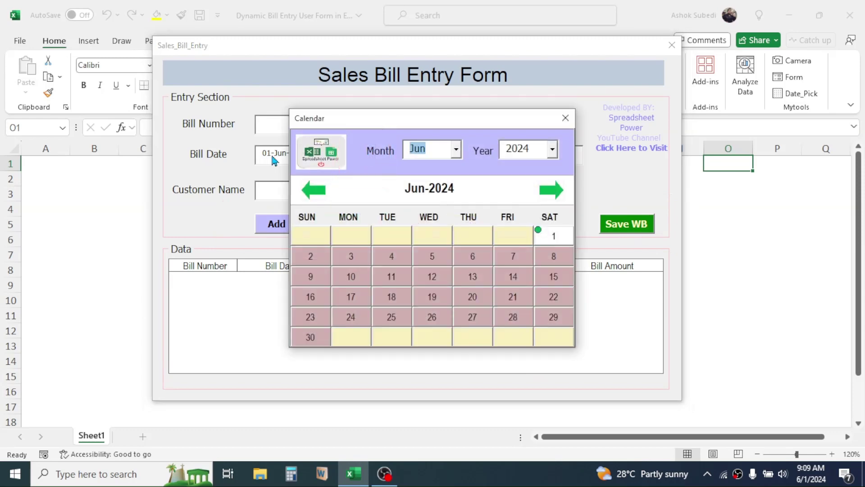
click(565, 118)
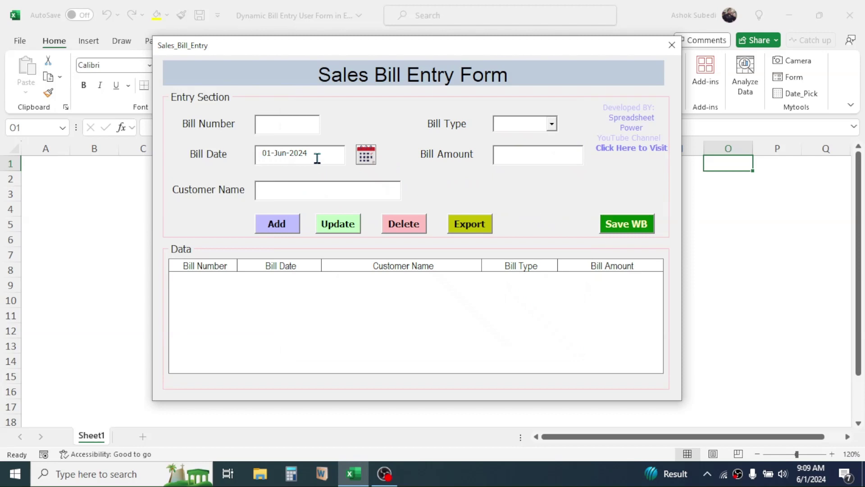
click(375, 157)
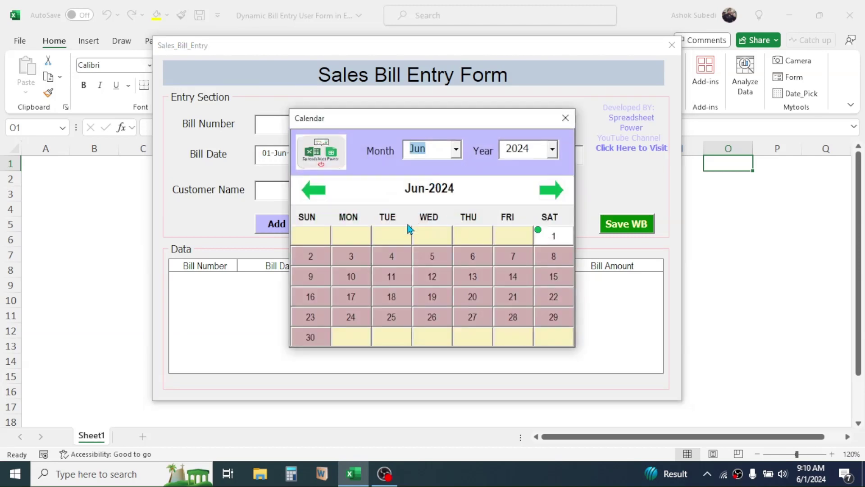
click(565, 119)
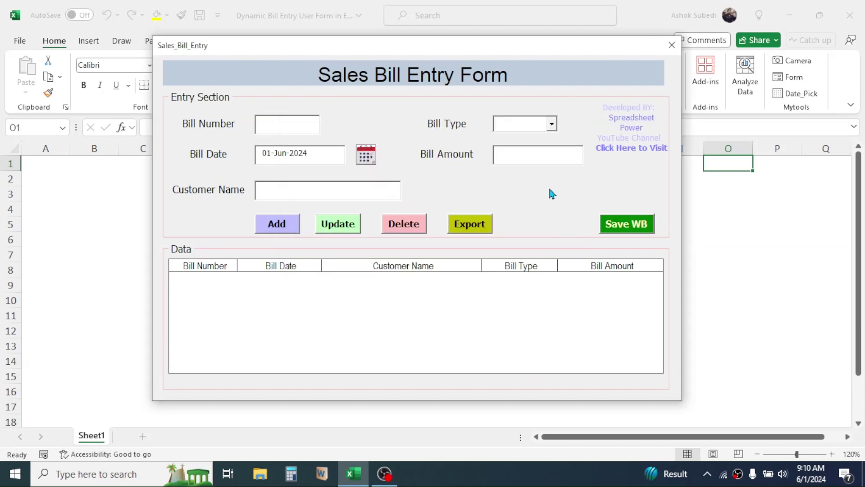
click(277, 126)
Step: Enter bill number BI001 and set its date to 30 May 2024
text(BI001)
key(Tab)
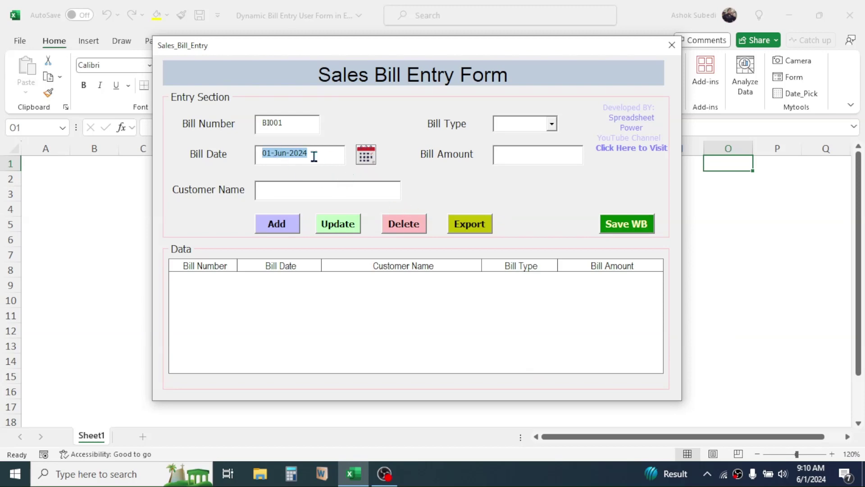
click(366, 156)
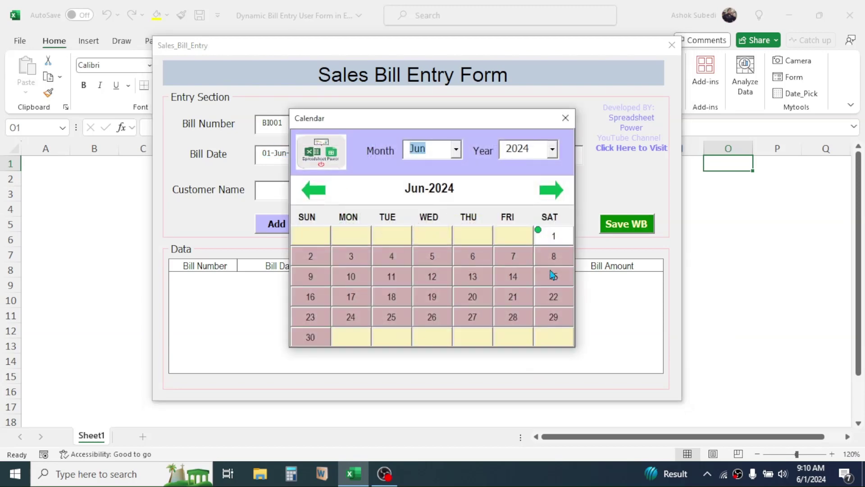
click(318, 192)
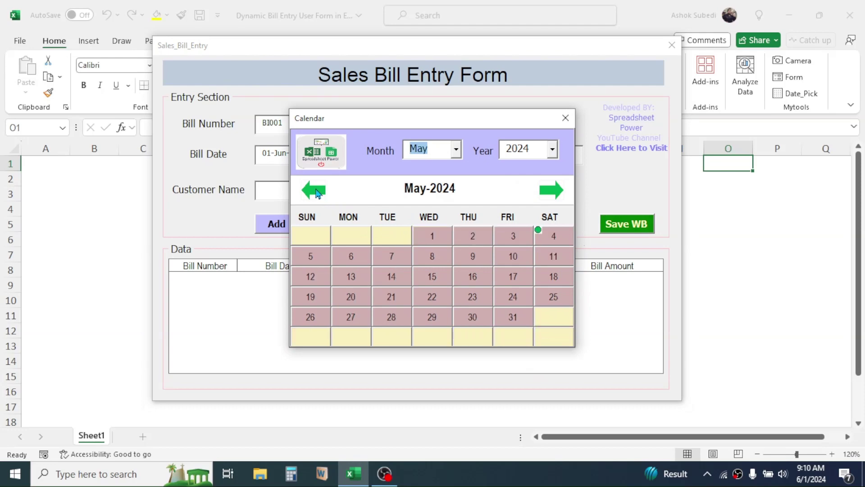
click(473, 316)
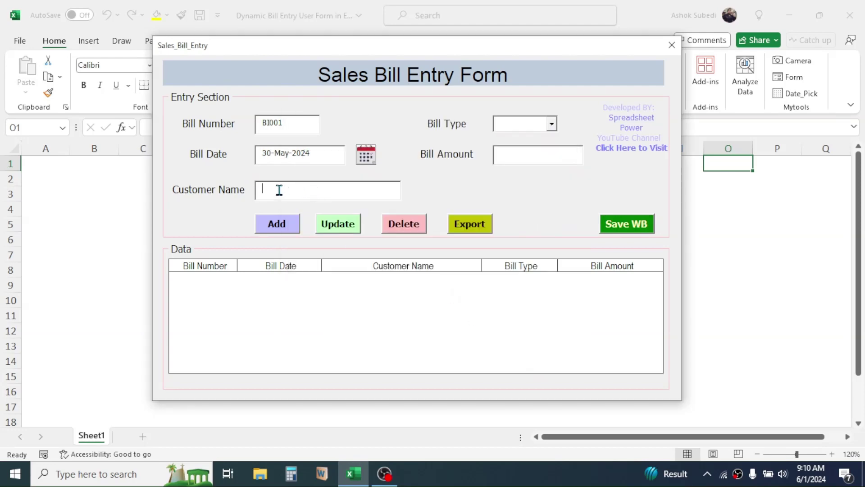
Step: Fill in customer Mr. ABC, bill type Cash, amount 650, and add the bill
click(304, 191)
text(Mr. ABC)
click(553, 126)
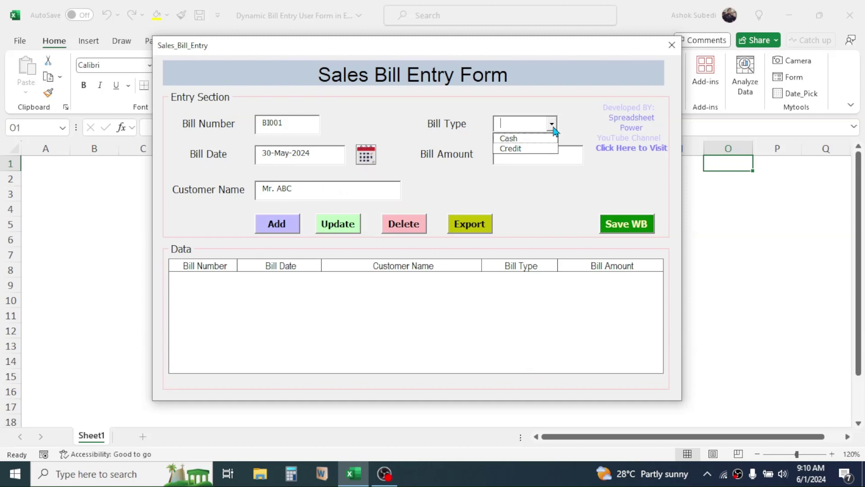
click(514, 139)
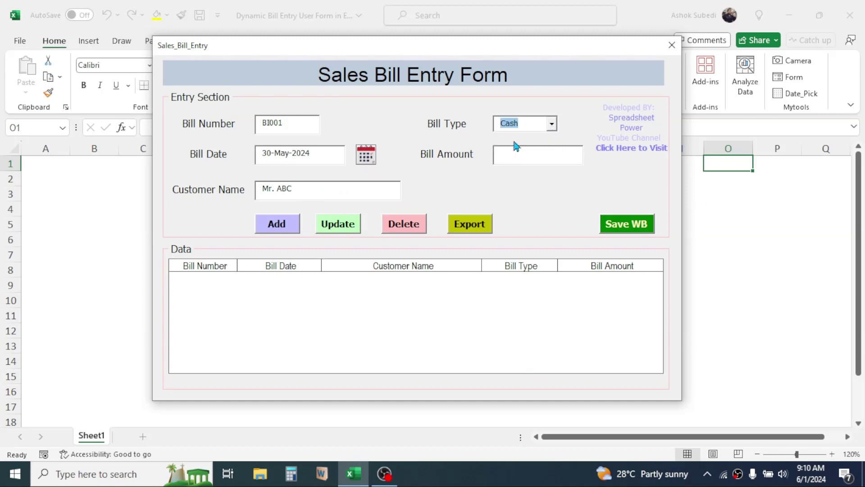
click(499, 158)
text(650)
click(274, 225)
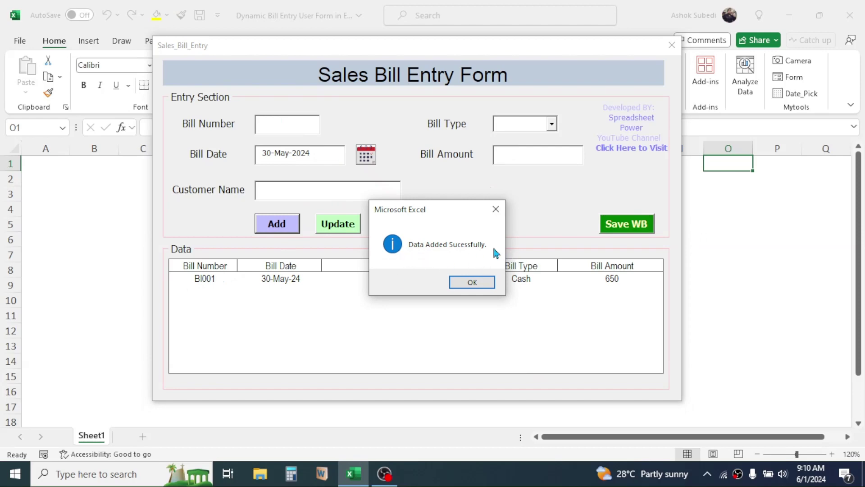
Step: Dismiss the success message and enter bill BI002 dated 1 June 2024
click(474, 284)
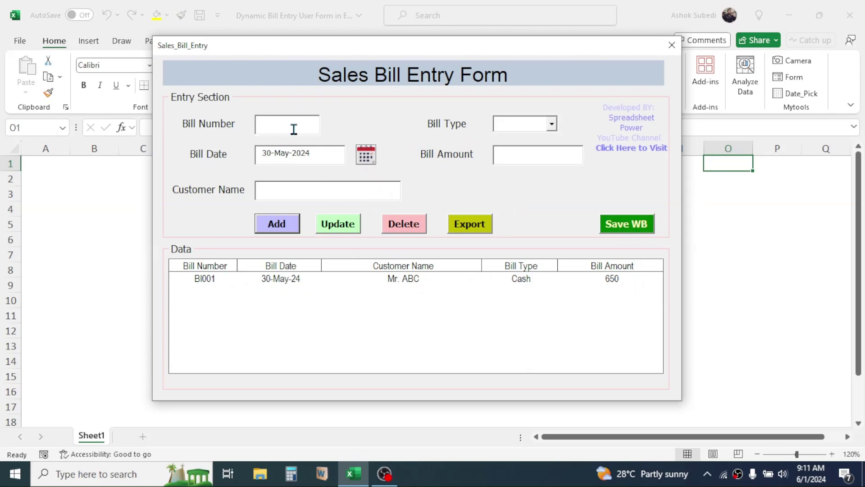
click(271, 125)
text(BI002)
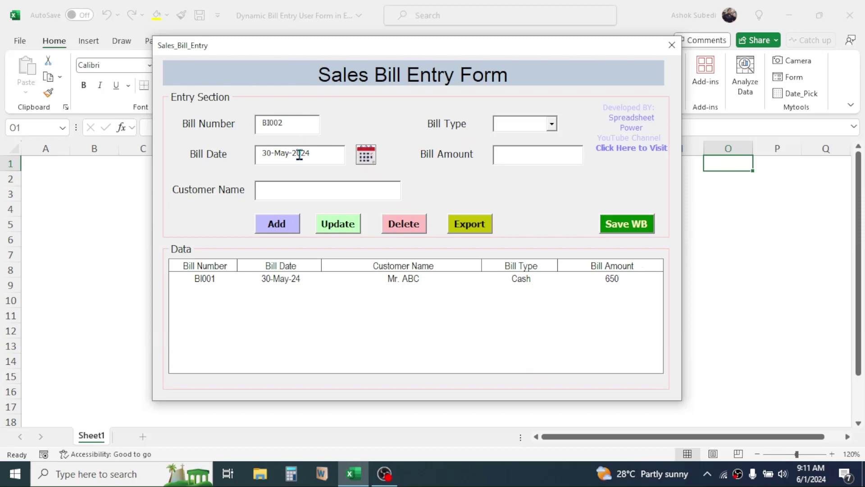
click(368, 156)
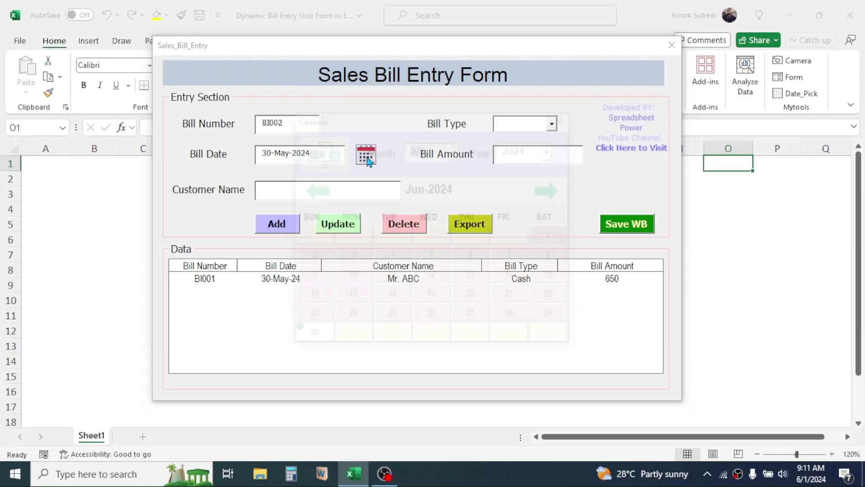
click(553, 191)
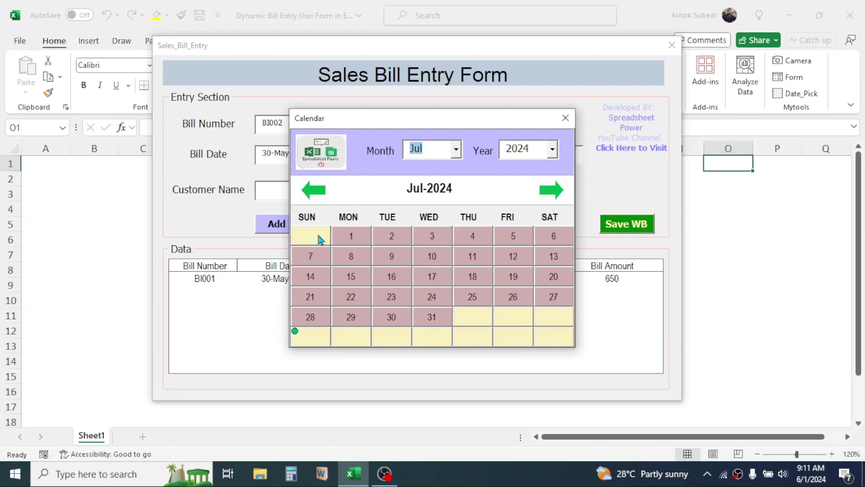
click(317, 195)
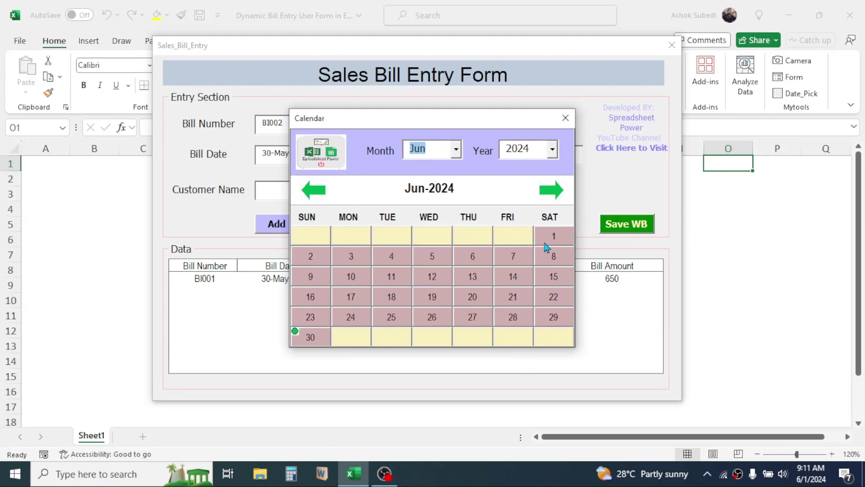
click(558, 237)
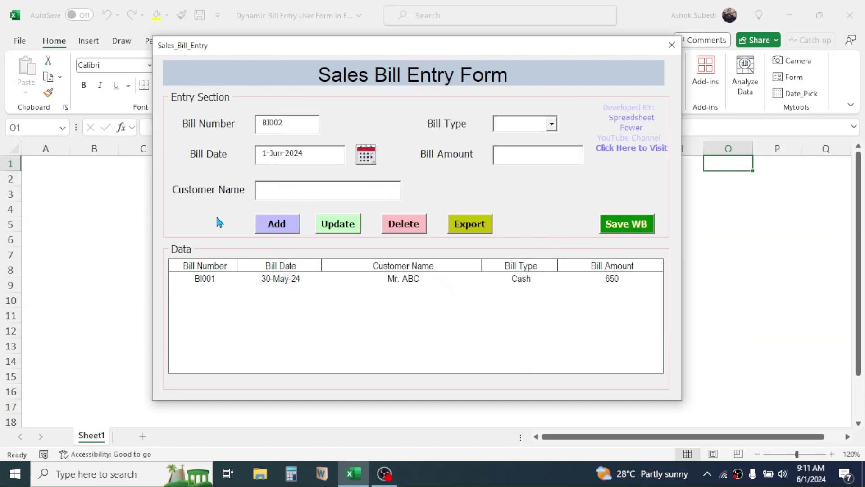
Step: Enter Customer XYZ with amount 450 and attempt to add the bill
click(283, 192)
text(Customer XYZ)
click(516, 157)
text(450)
click(278, 229)
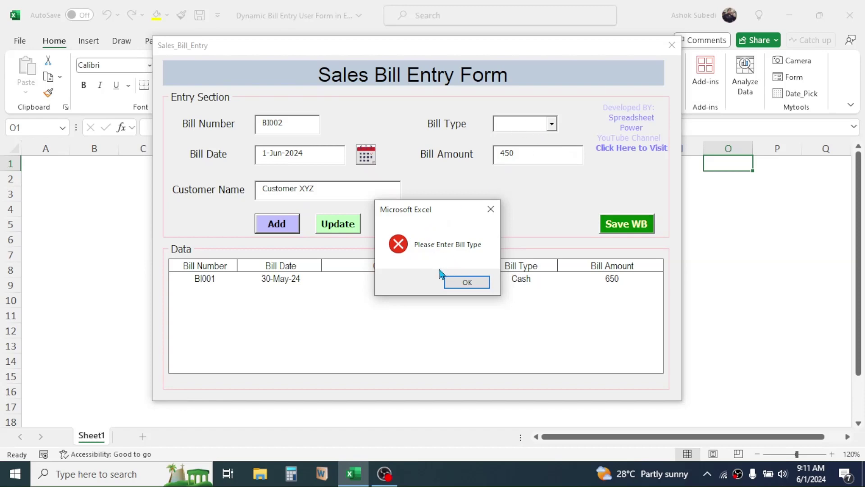
Step: After the missing bill type warning, choose Credit and add BI002 successfully
click(470, 282)
click(553, 125)
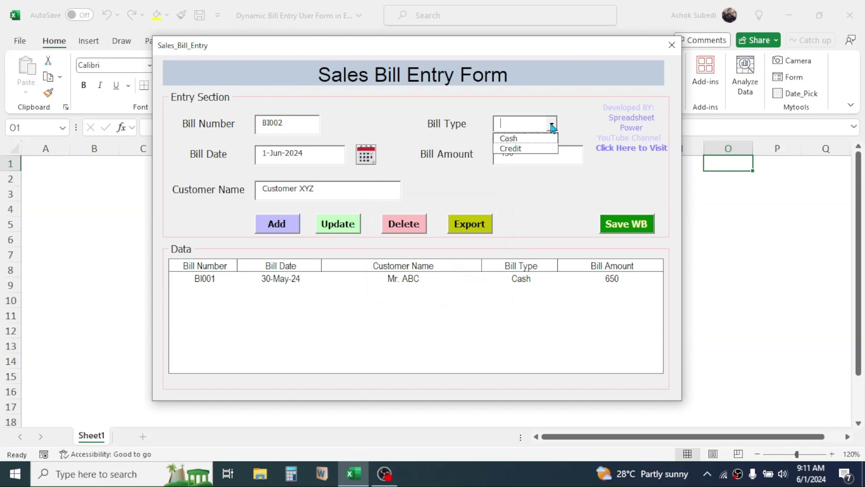
click(517, 147)
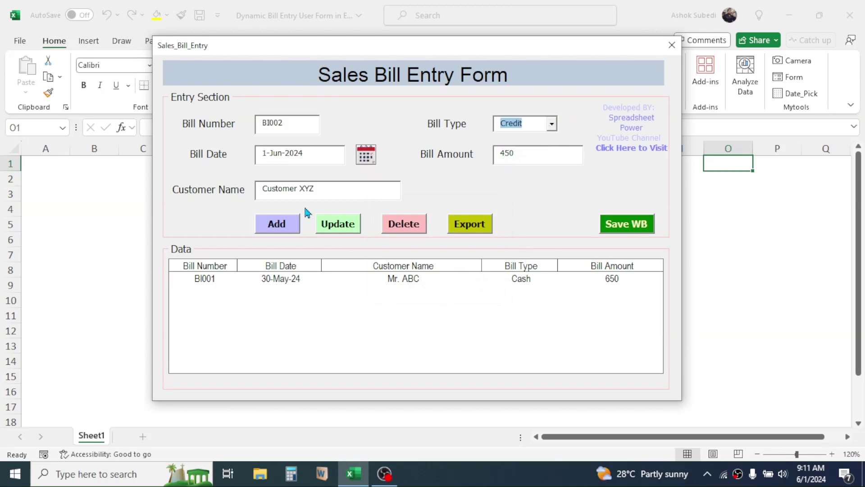
click(277, 224)
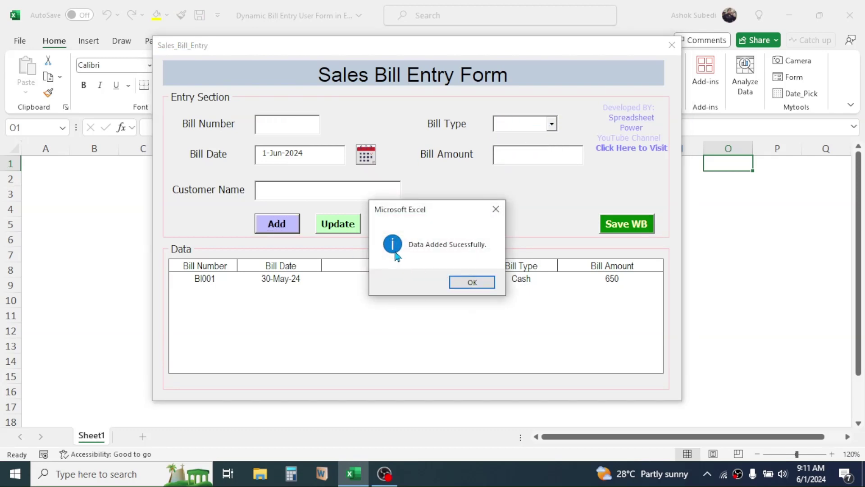
click(461, 286)
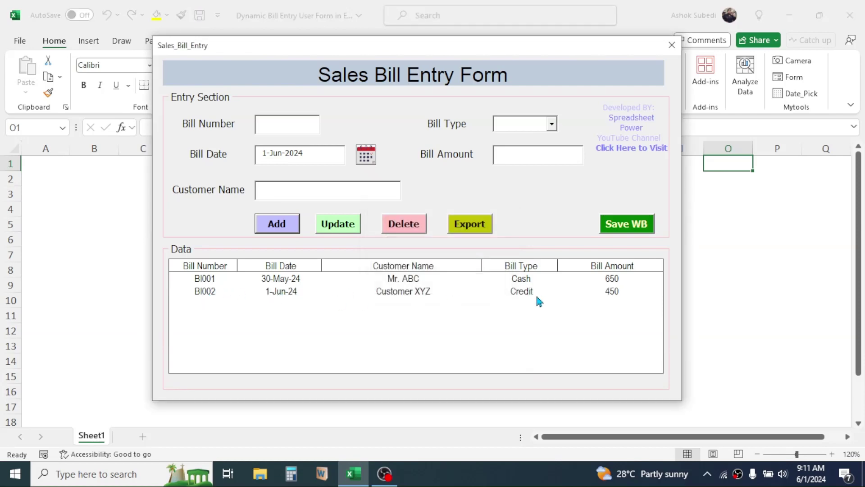
Step: Add BI003 (1-Jun-24, Customer PQR, 2350) and BI004 for Customer BCR as Cash
text(BI003 1-Jun-24 Customer PQR)
click(511, 148)
text(2350)
click(276, 224)
text(BI00)
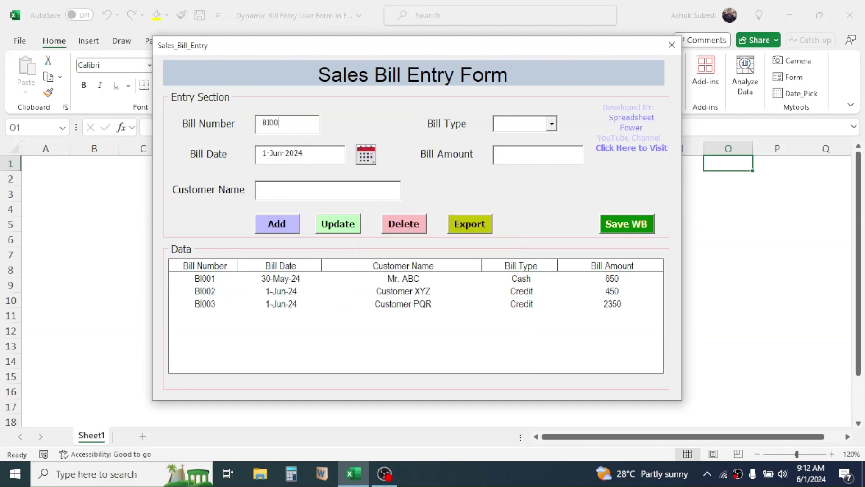
text(4Customer BCR)
click(551, 123)
click(509, 138)
click(276, 224)
Step: Add BI005 for Mr. Y and BI006 for Customer GHI, Credit, 3456
text(BI005Mr. Y)
click(277, 224)
text(BI006)
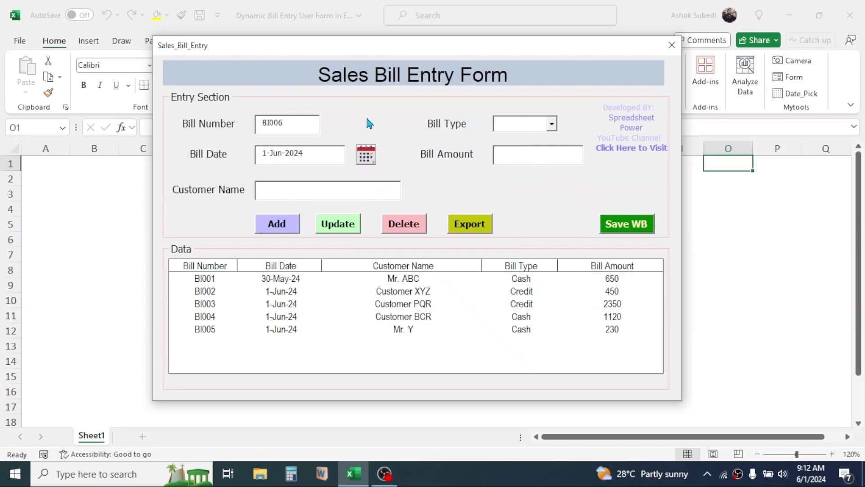
text(Customer GHI)
click(511, 148)
text(3456)
click(276, 224)
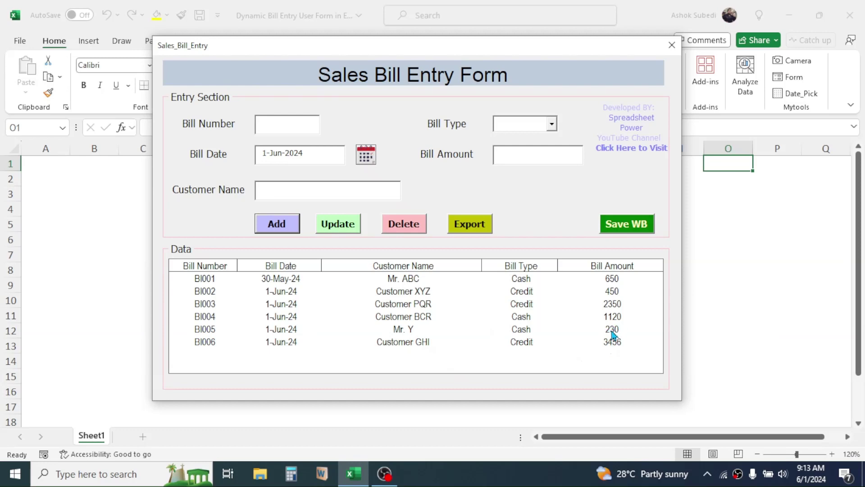
Step: Load bill BI005, change its amount from 230 to 430, and update the record
double_click(208, 330)
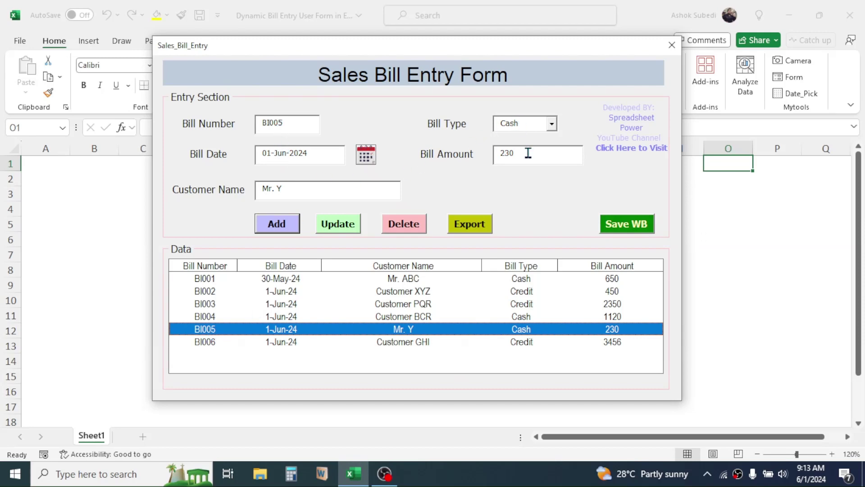
click(505, 153)
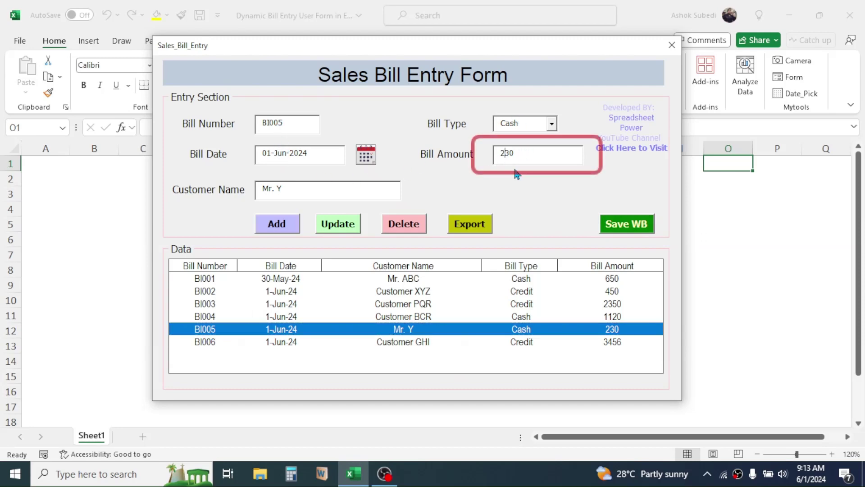
key(BackSpace)
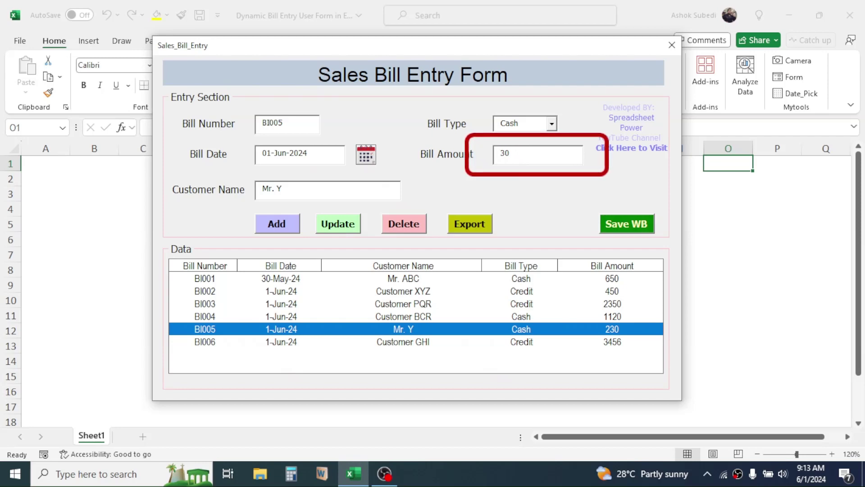
text(4)
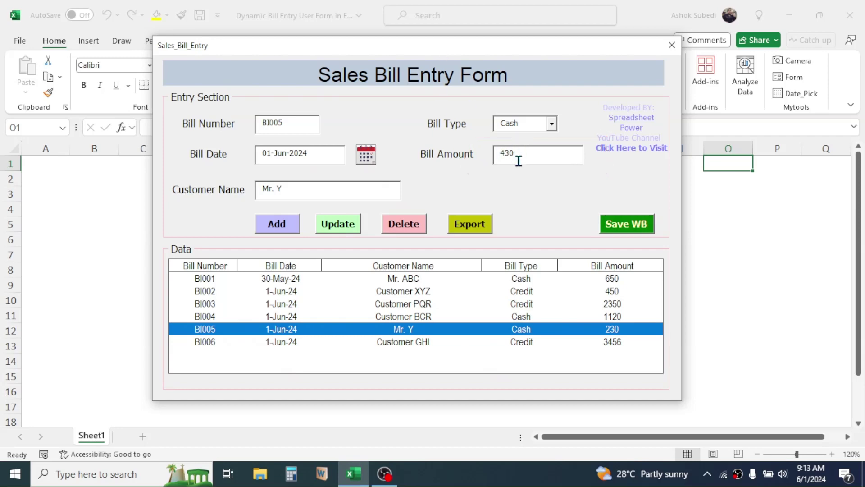
click(339, 227)
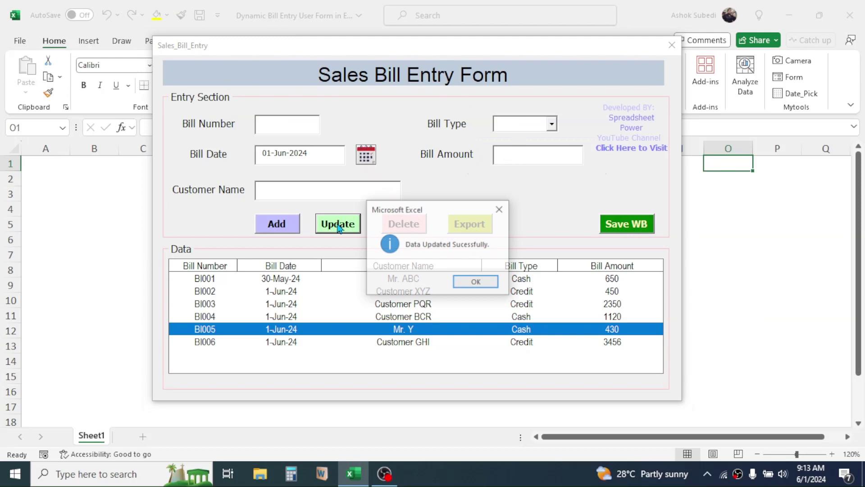
click(469, 282)
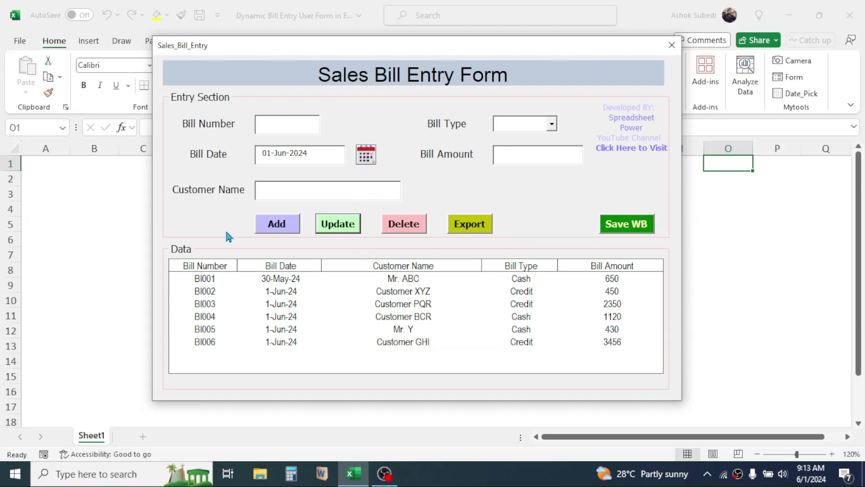
Step: Select bill BI001 and delete it, confirming the deletion
click(288, 279)
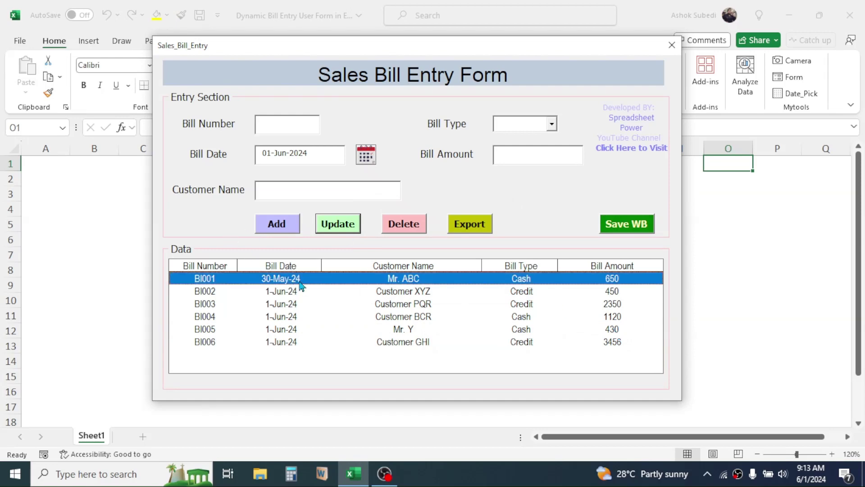
click(402, 225)
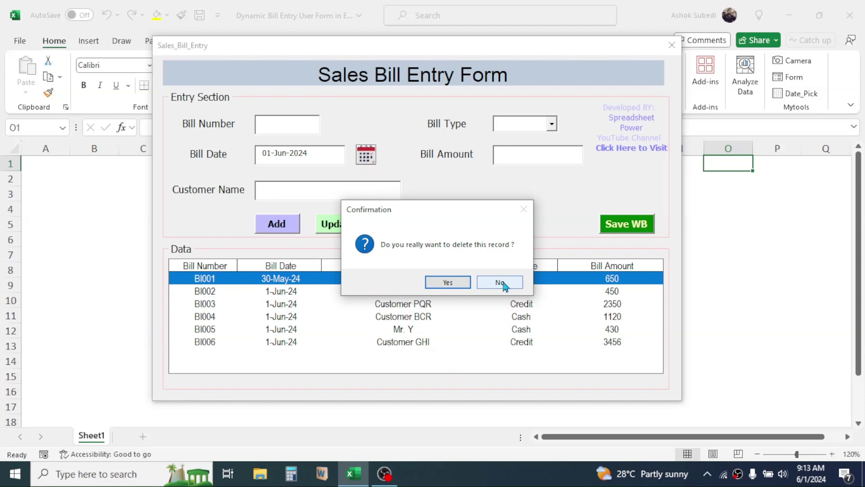
click(451, 287)
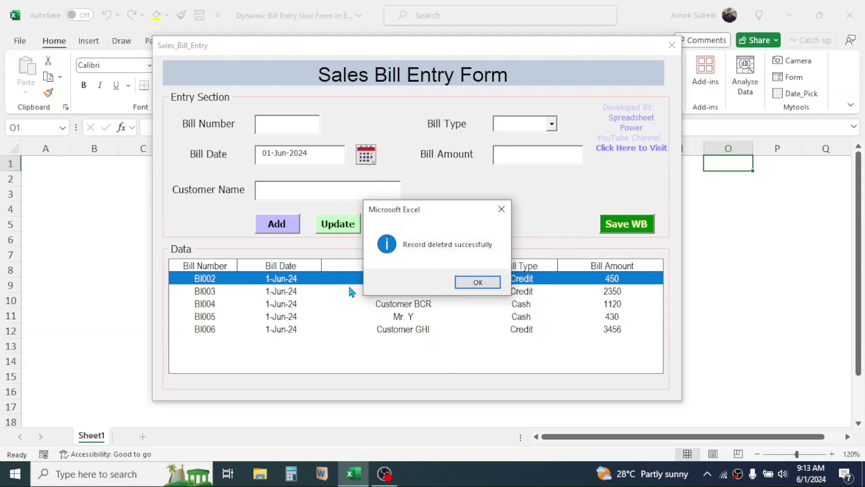
click(478, 282)
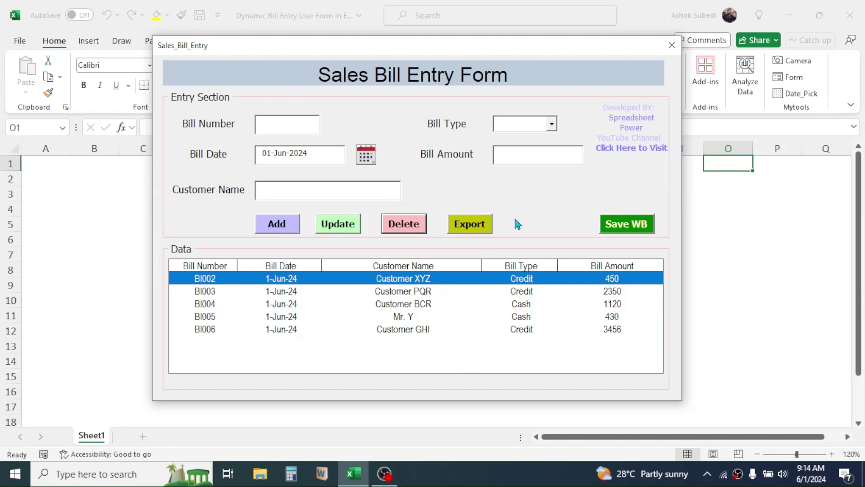
Step: Export the five bills to a new Book1 workbook, then close it without saving
click(476, 228)
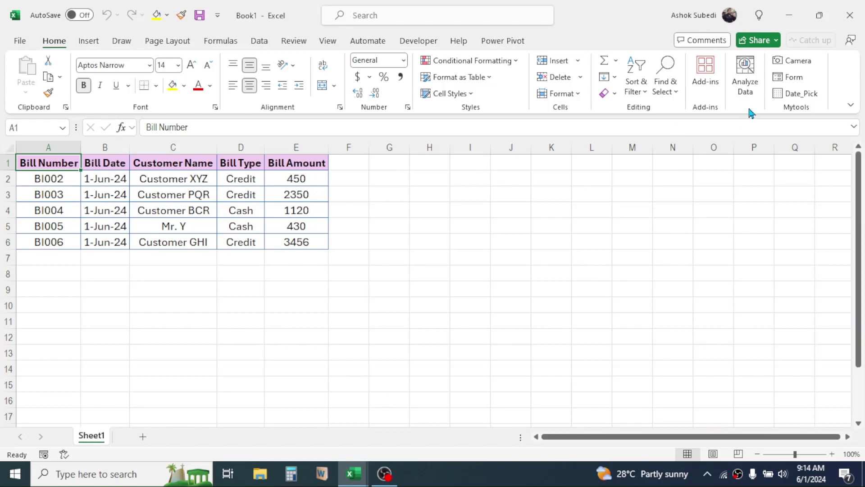
key(ctrl+w)
click(481, 305)
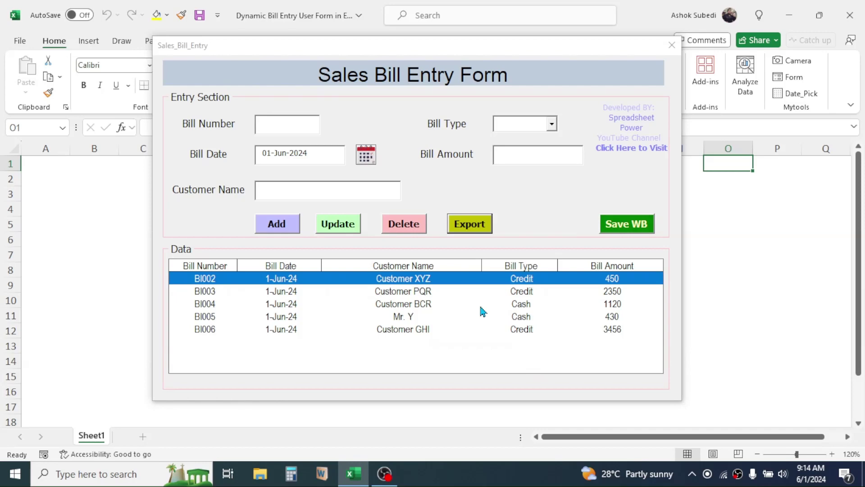
Step: Save the workbook with the form's Save WB button and acknowledge the confirmation
click(635, 229)
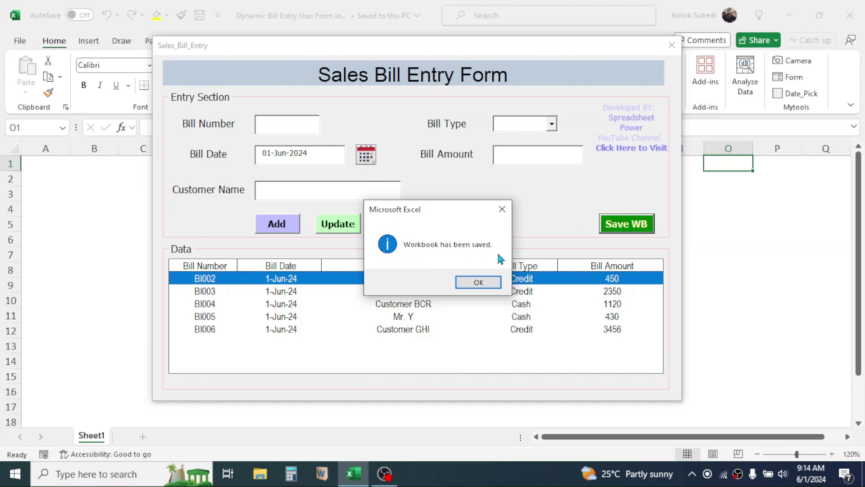
click(479, 282)
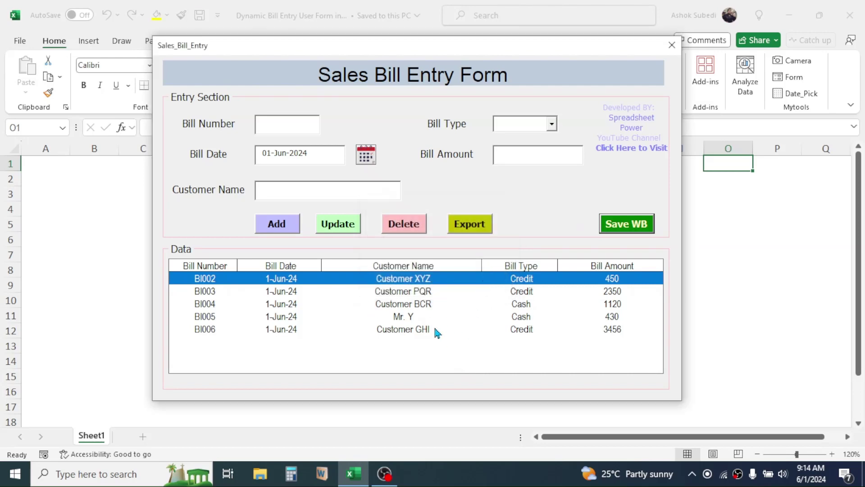